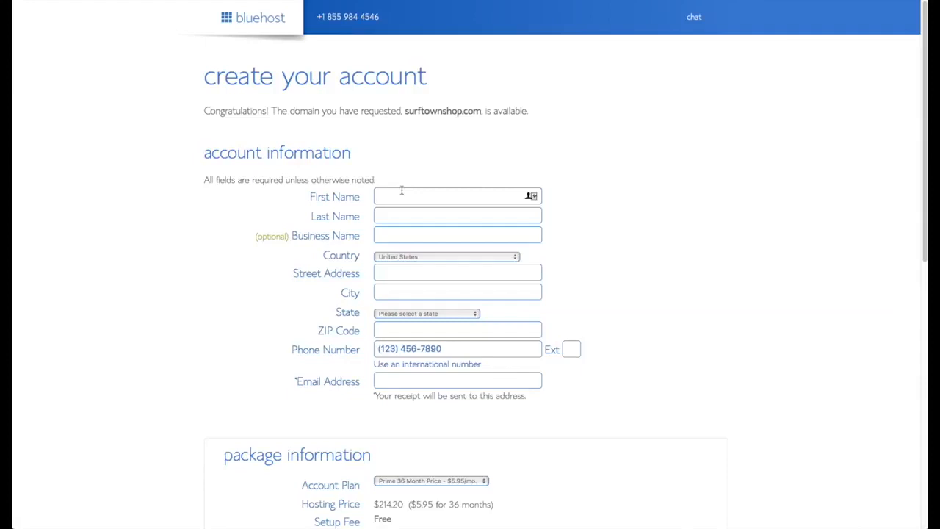
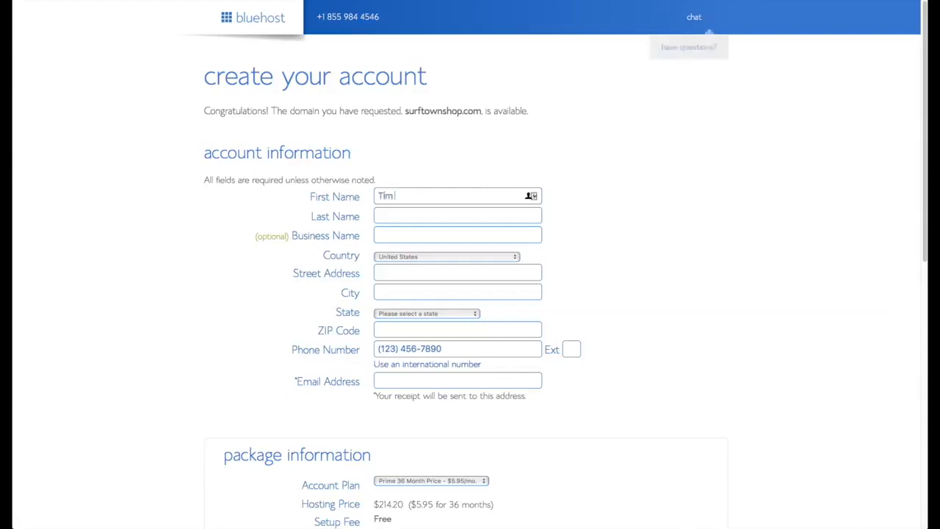
Fill in the account information form with the customer's first name, last name and e-mail address.
key("Tab")
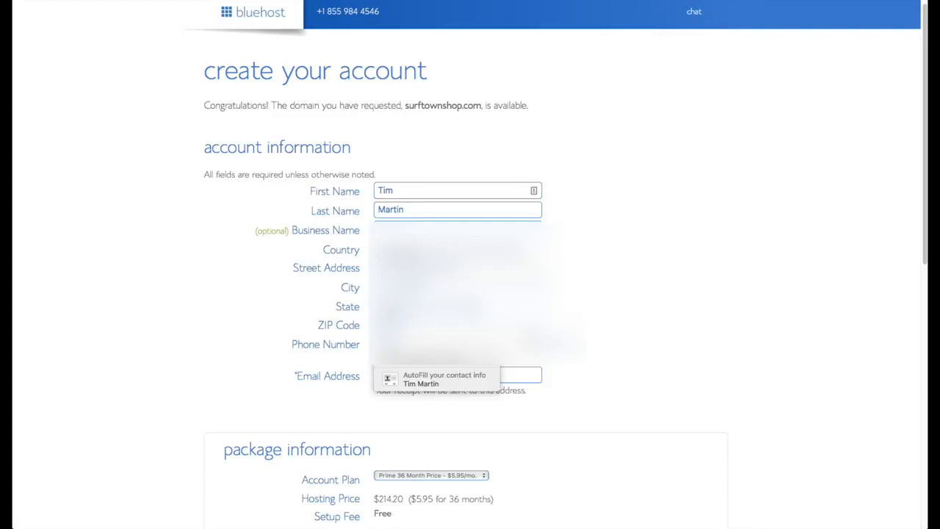
left_click(439, 378)
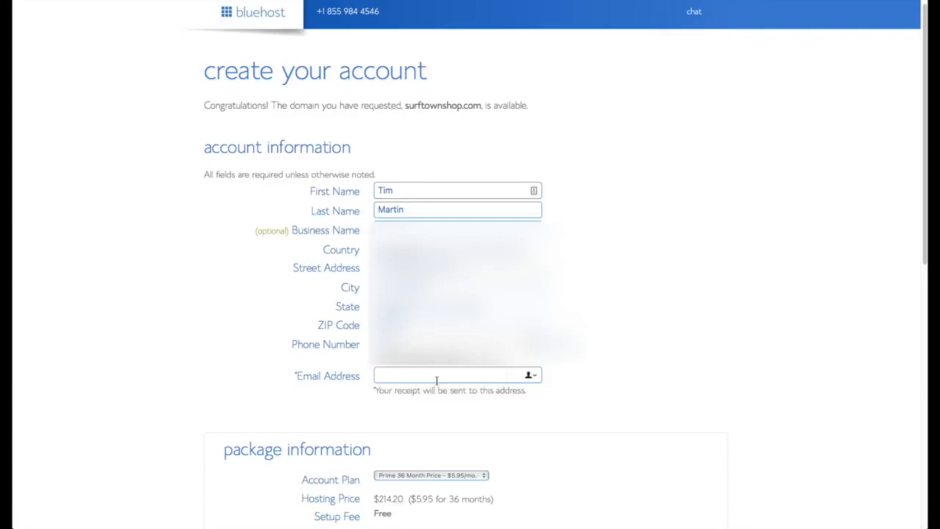
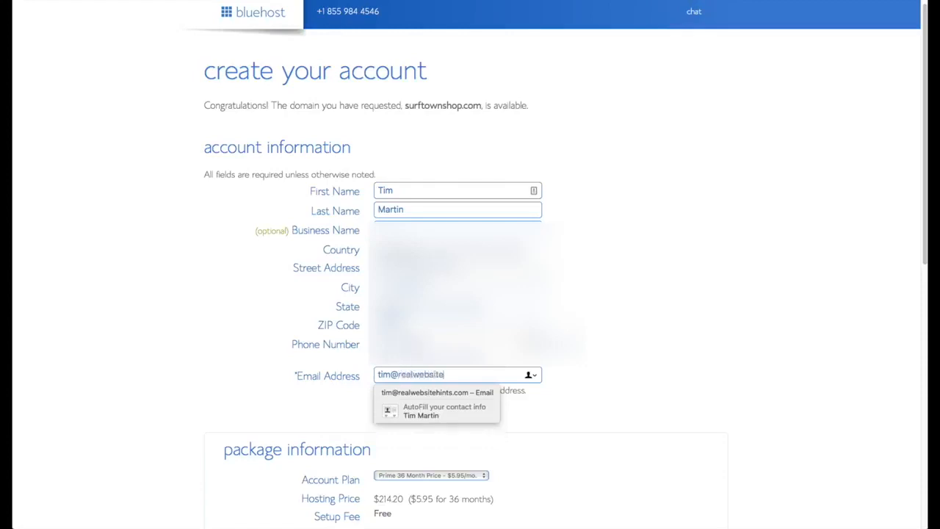
Set the account plan in the package information to the Prime 12 Month Price at $8.95/mo.
scroll(638, 409, "down", 5)
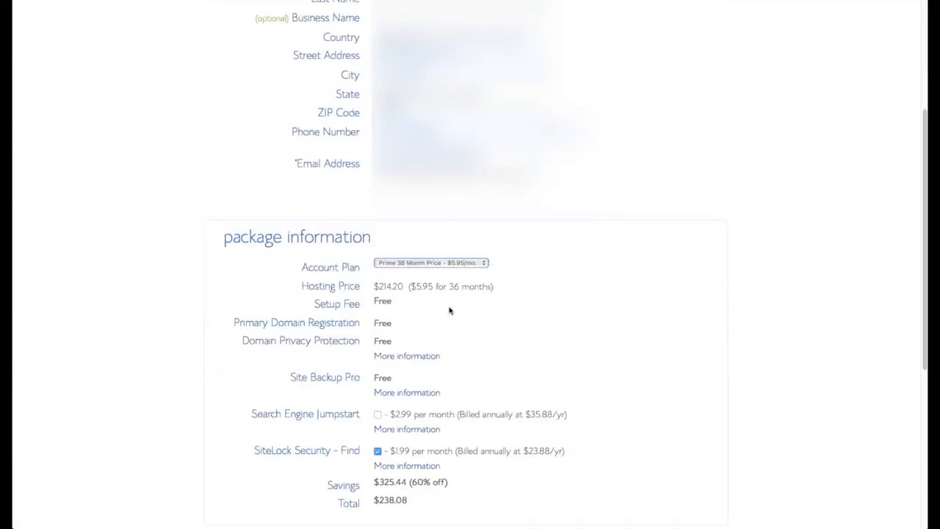
left_click(481, 264)
left_click(455, 245)
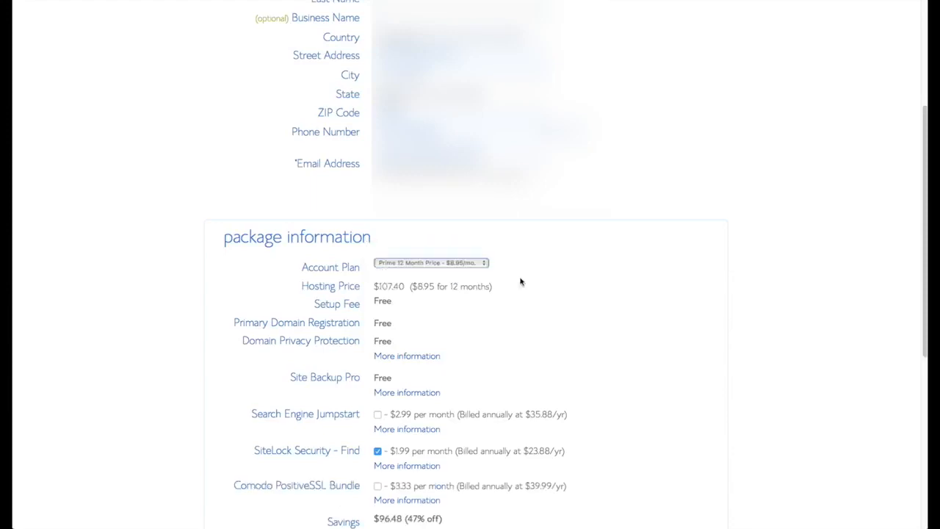
Fill in the credit card details in the payment information and complete the hosting purchase.
scroll(580, 312, "down", 2)
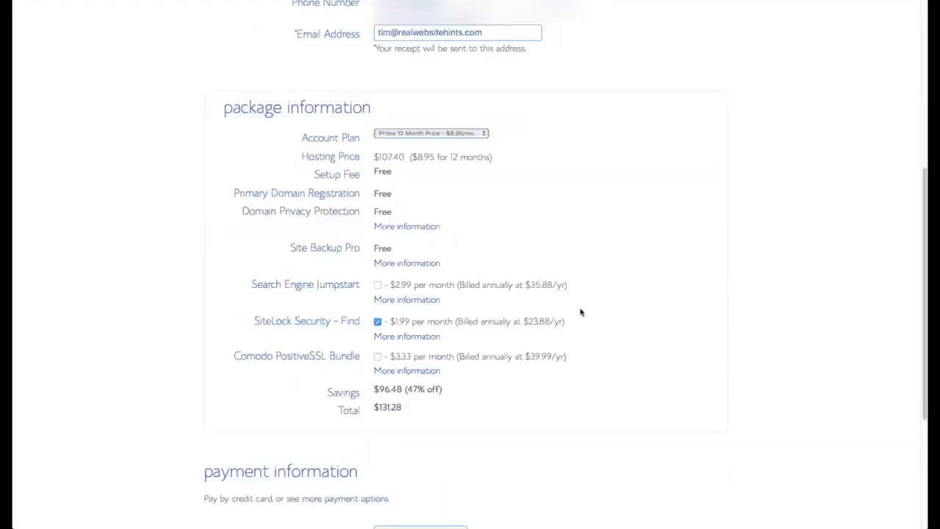
scroll(580, 328, "down", 3)
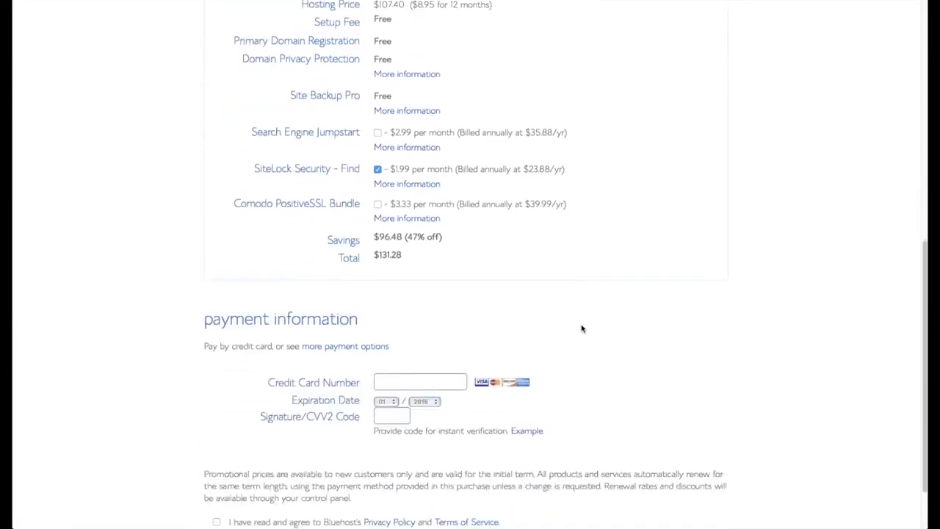
left_click(430, 357)
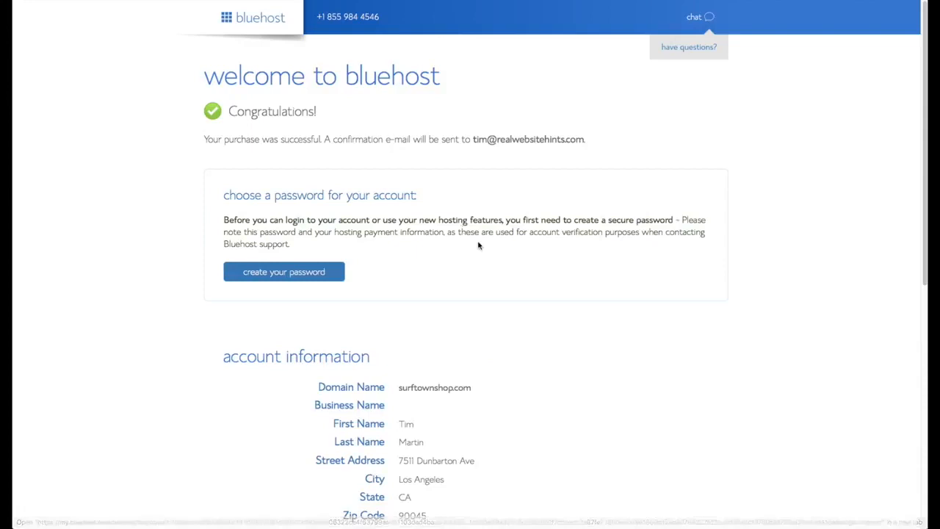
scroll(478, 246, "down", 1)
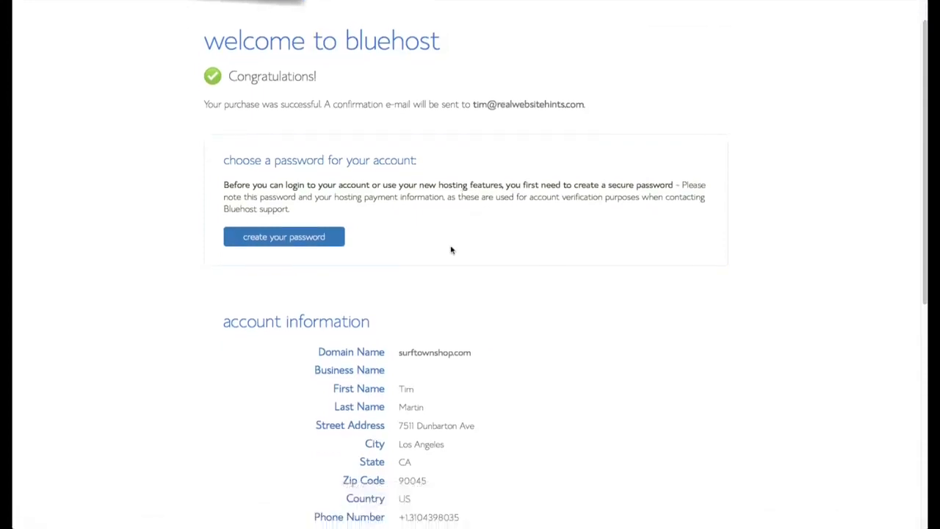
Create the hosting account password using the password manager, repeat it for confirmation, and submit it with the Privacy Policy and Terms of Service accepted.
left_click(307, 237)
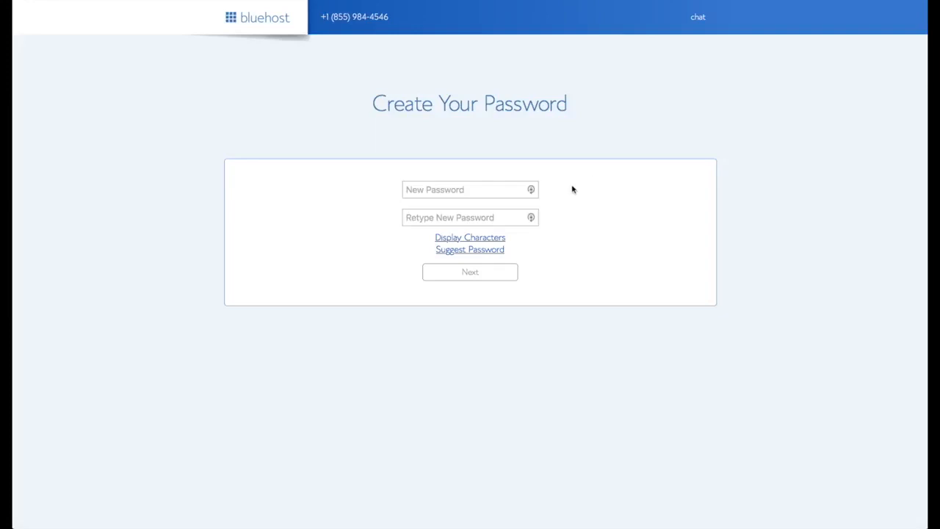
left_click(531, 190)
left_click(533, 194)
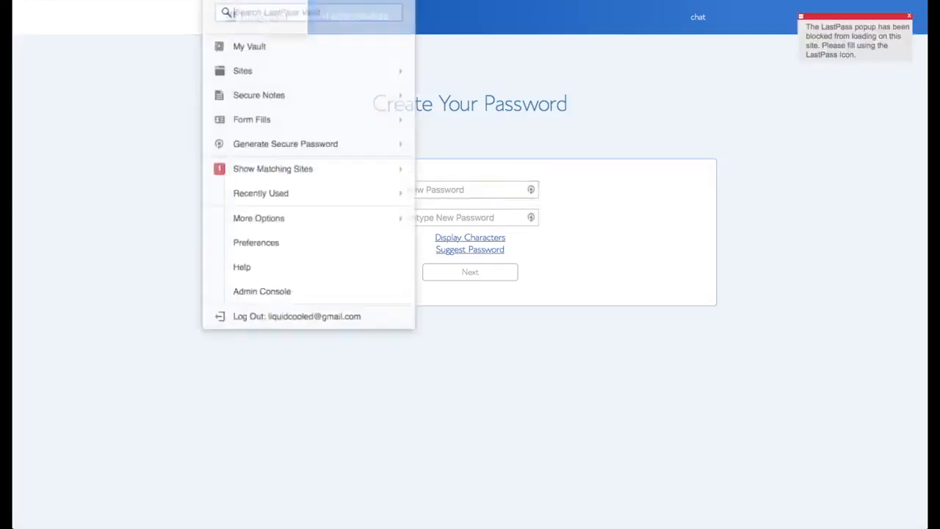
left_click(337, 126)
left_click(447, 213)
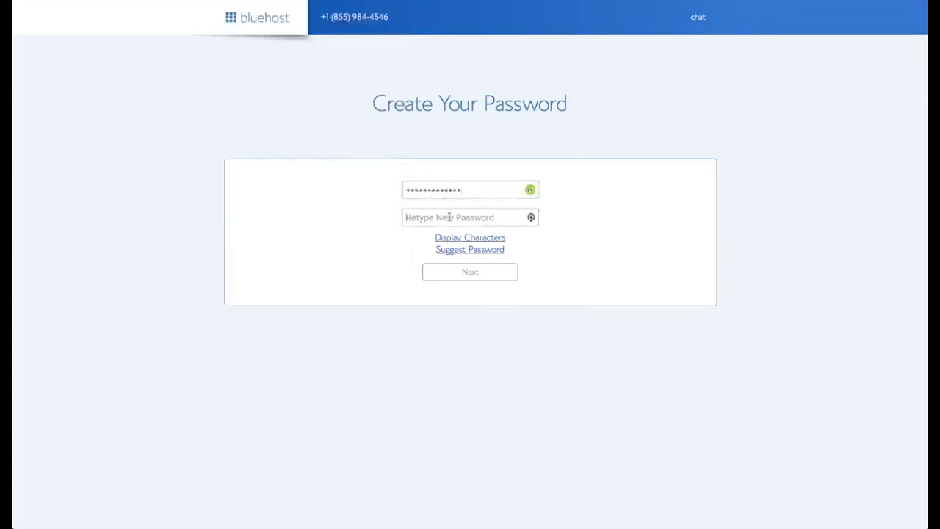
key("ctrl+v")
left_click(328, 269)
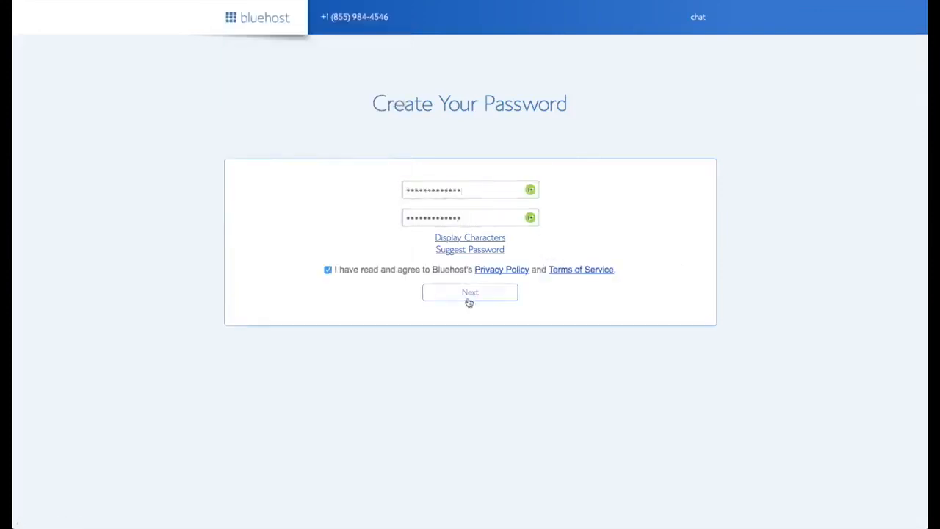
left_click(469, 296)
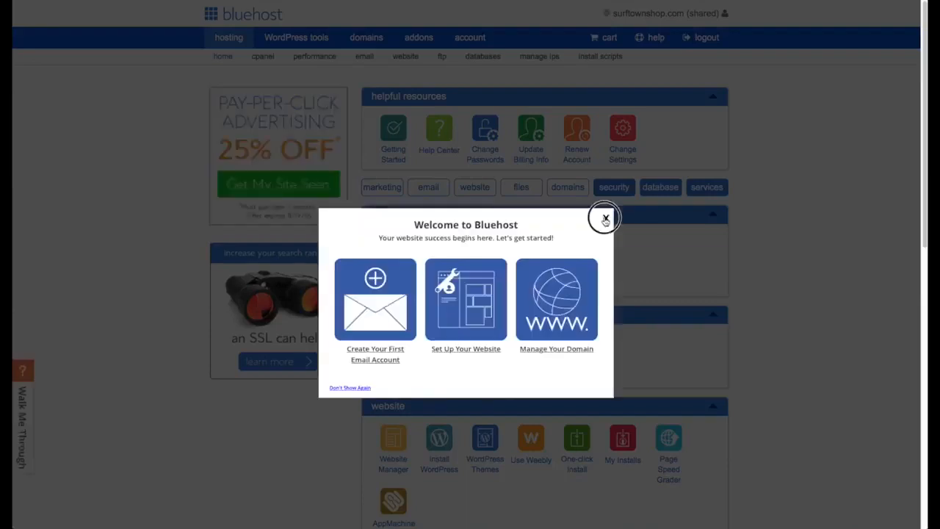
Dismiss the Welcome to Bluehost pop-up and start a WordPress installation through the Bluehost Marketplace.
left_click(604, 217)
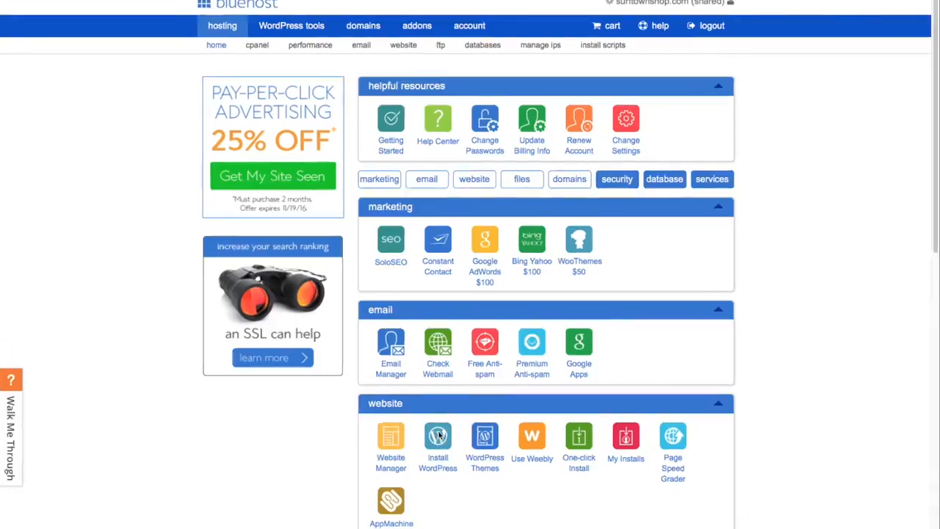
left_click(439, 437)
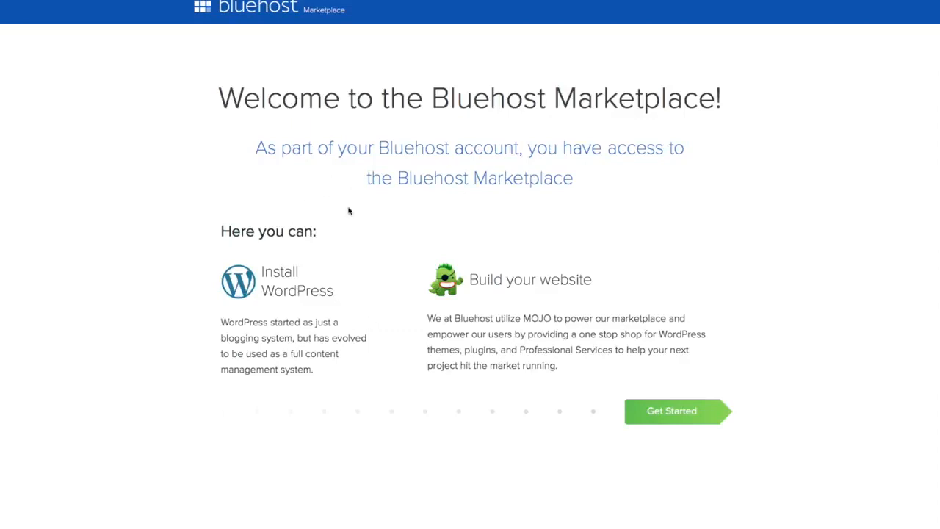
left_click(676, 412)
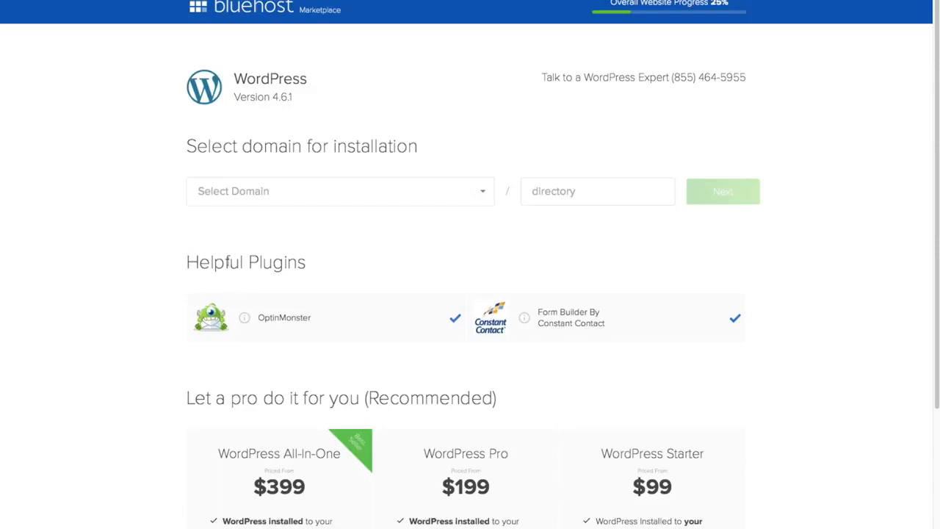
Deselect the OptinMonster and Constant Contact Form Builder plugins and choose the surftownshop.com domain for the WordPress installation.
left_click(456, 317)
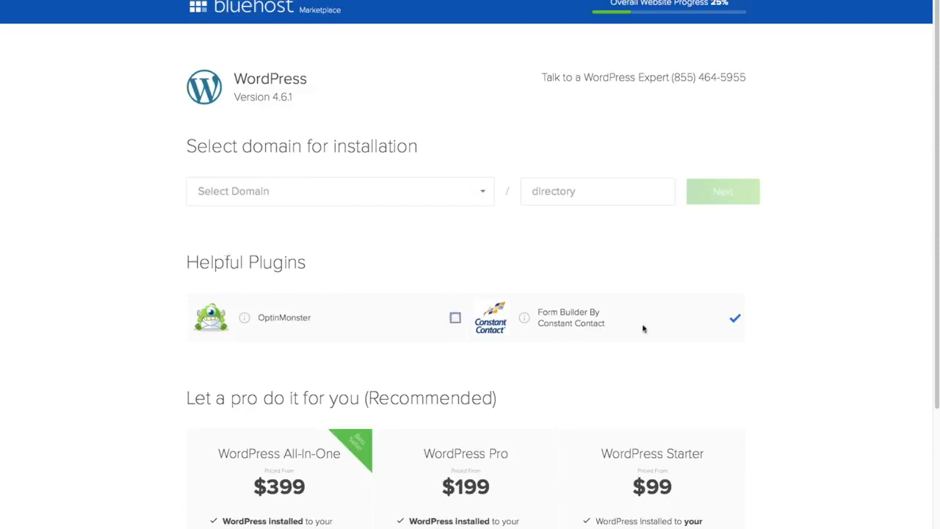
left_click(737, 320)
left_click(484, 193)
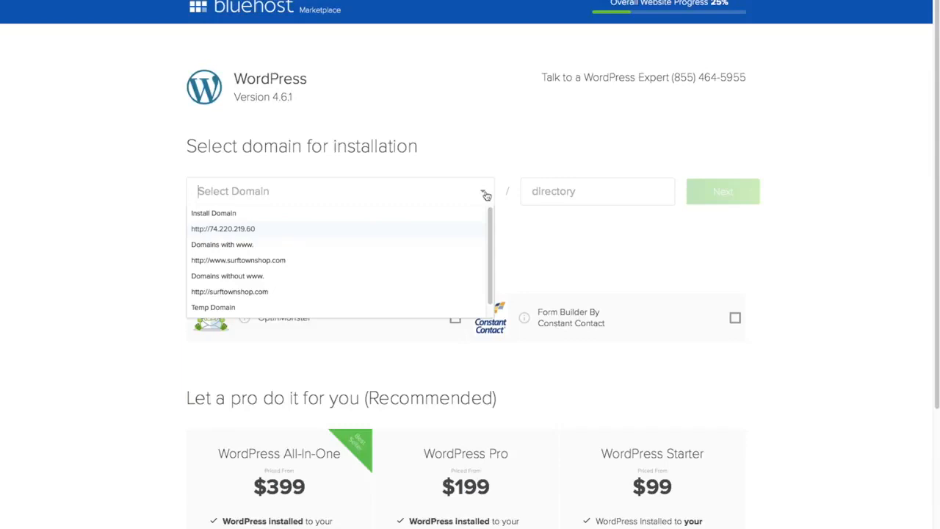
left_click(299, 275)
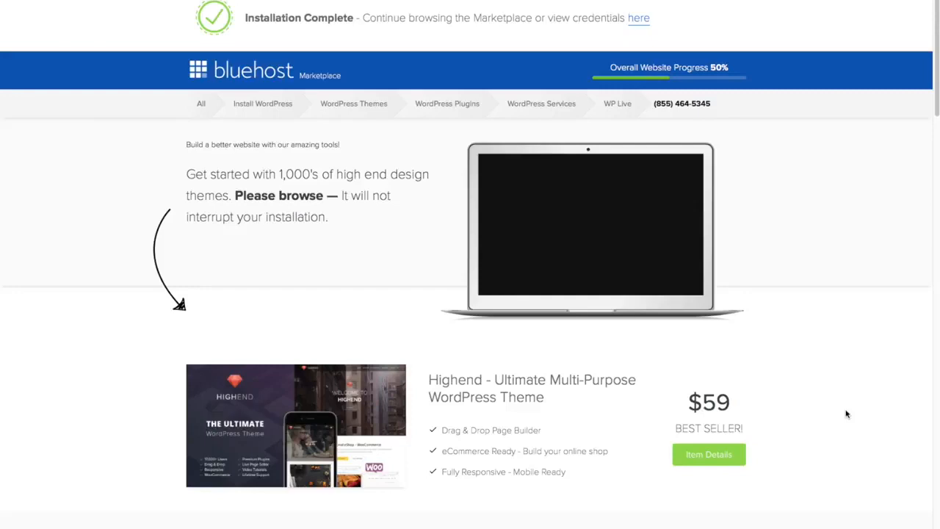
Open the login credentials of the completed WordPress installation.
scroll(846, 414, "down", 5)
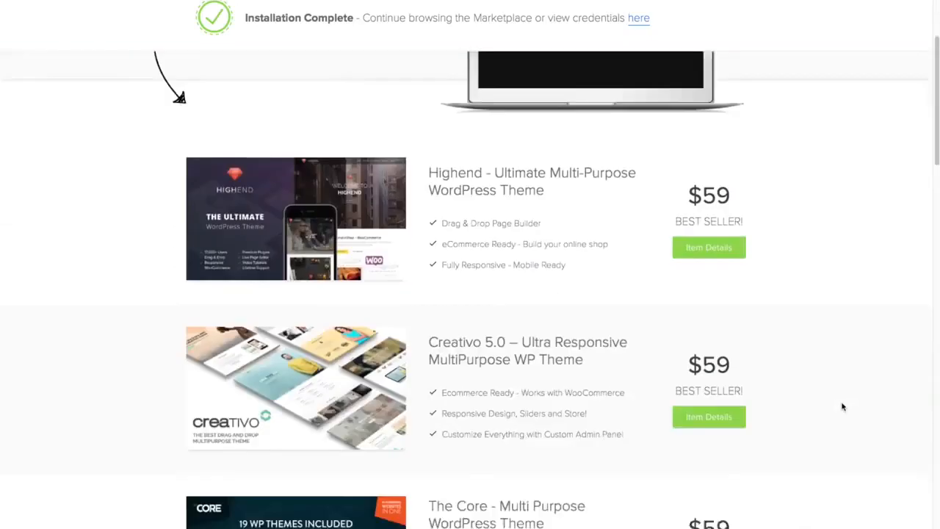
scroll(842, 406, "down", 1)
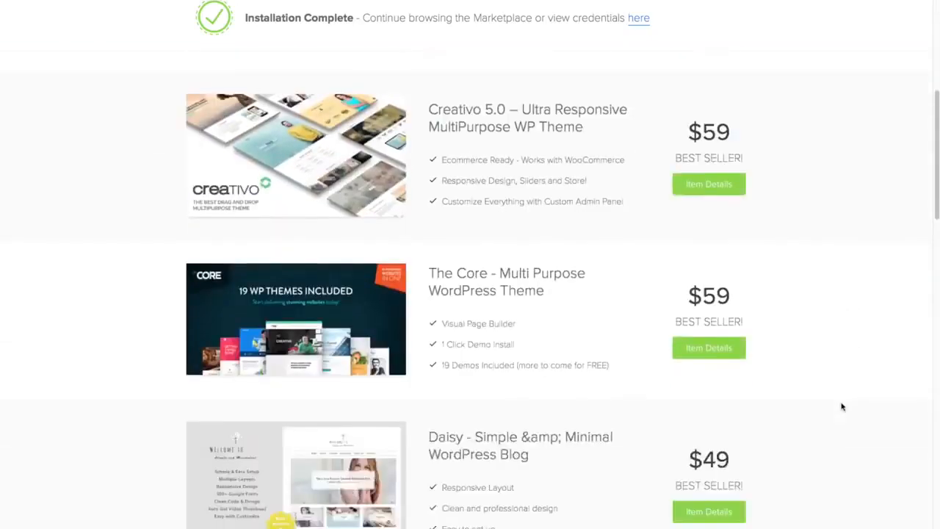
scroll(842, 405, "up", 6)
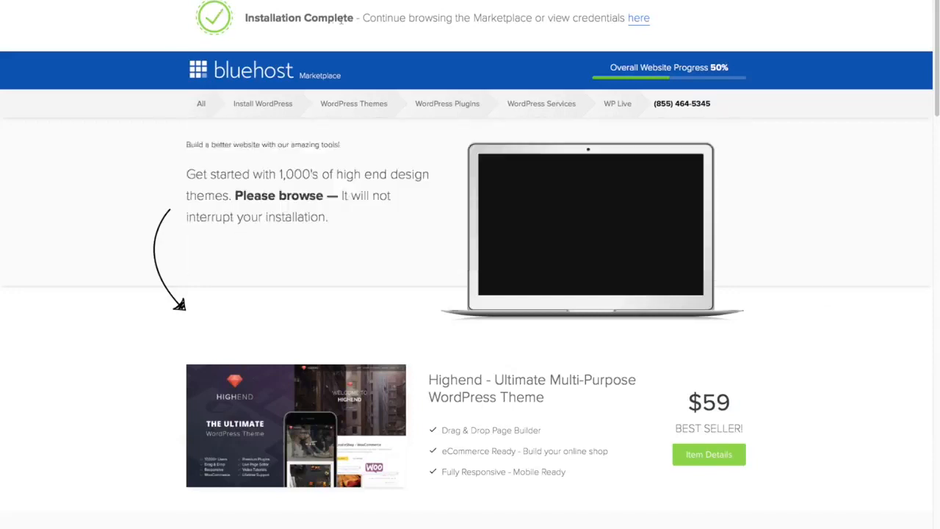
left_click(638, 19)
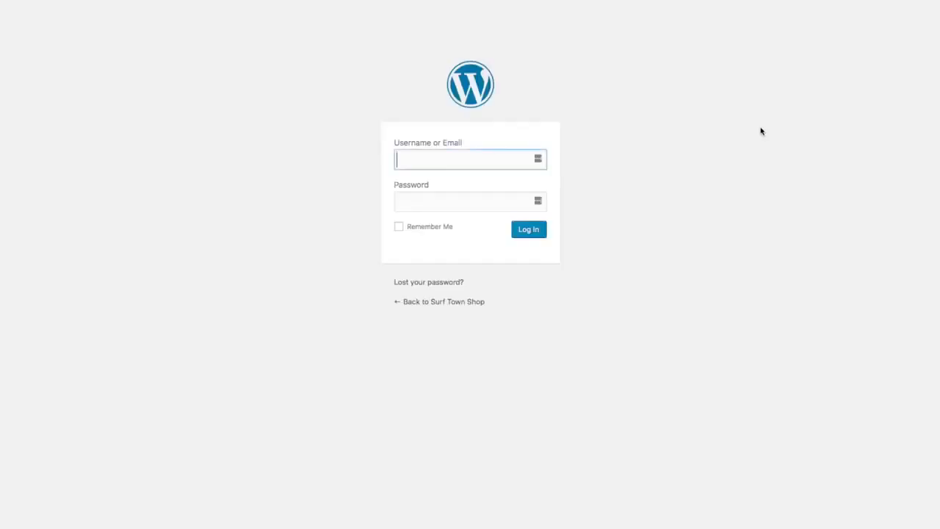
Log in to the new WordPress site with the account username and password.
type("timsurftown")
key("Tab")
type("************")
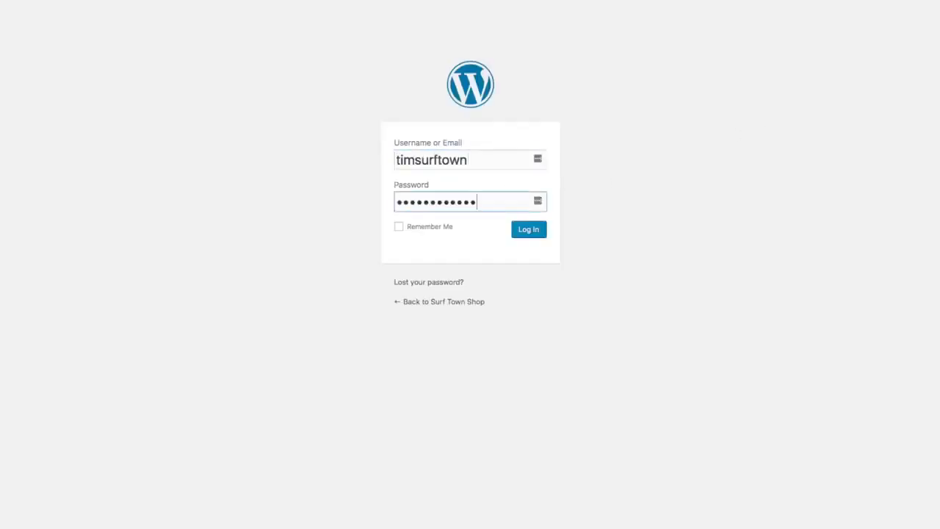
left_click(537, 235)
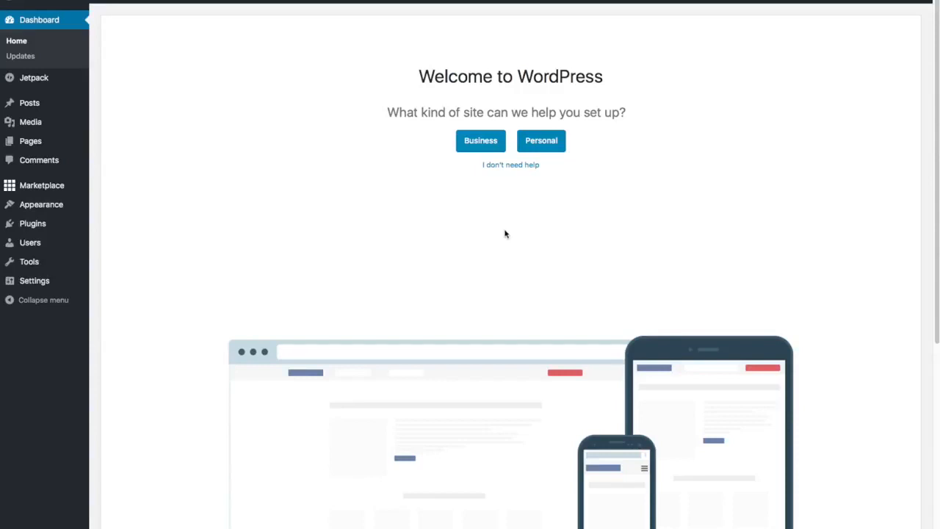
Decline the WordPress site setup help and dismiss the WP Live advertising banner on the dashboard.
left_click(512, 165)
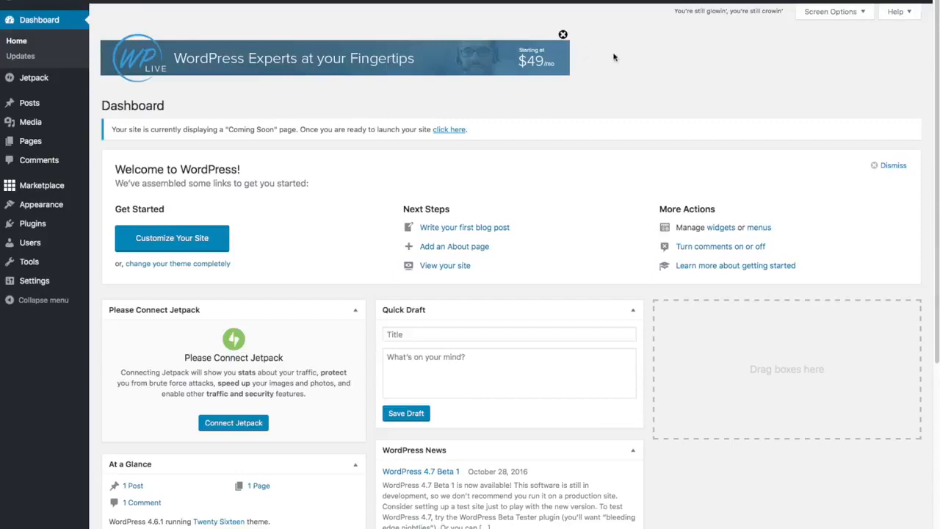
left_click(562, 35)
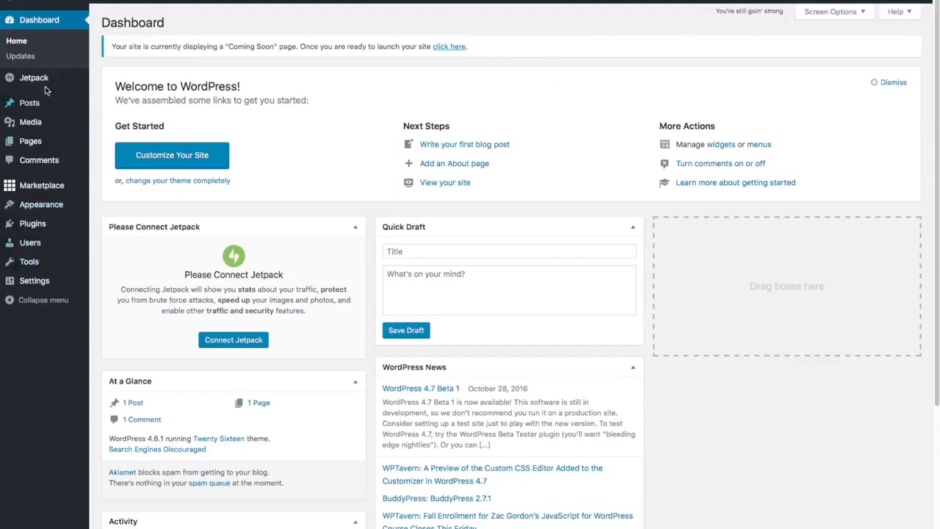
Deactivate the Hello Dolly and MOJO Marketplace plugins in one bulk action from the list of installed plugins.
mouse_move(25, 194)
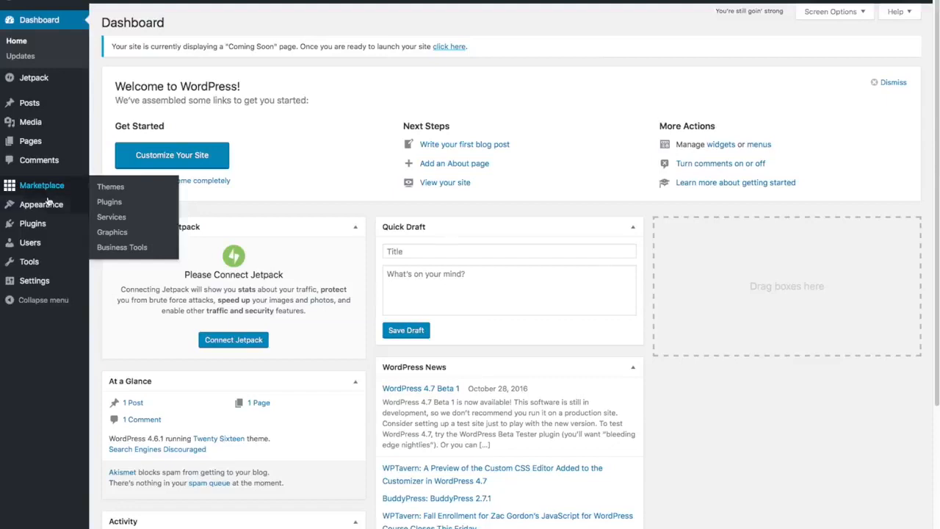
mouse_move(53, 223)
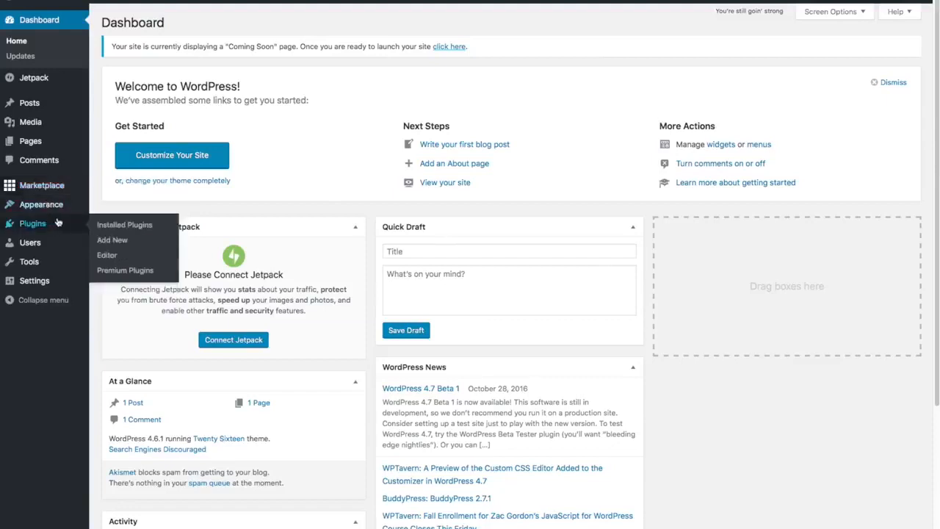
left_click(112, 225)
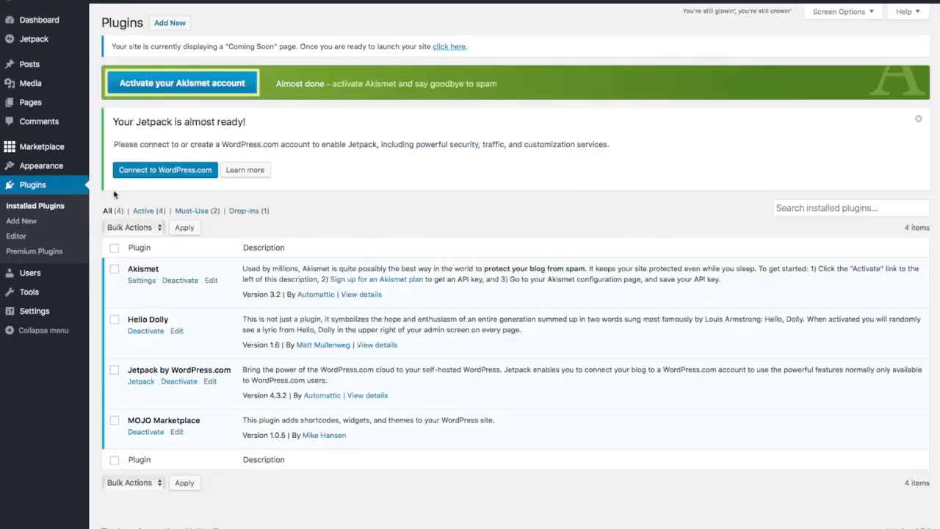
left_click(134, 316)
left_click(116, 423)
left_click(158, 229)
left_click(147, 249)
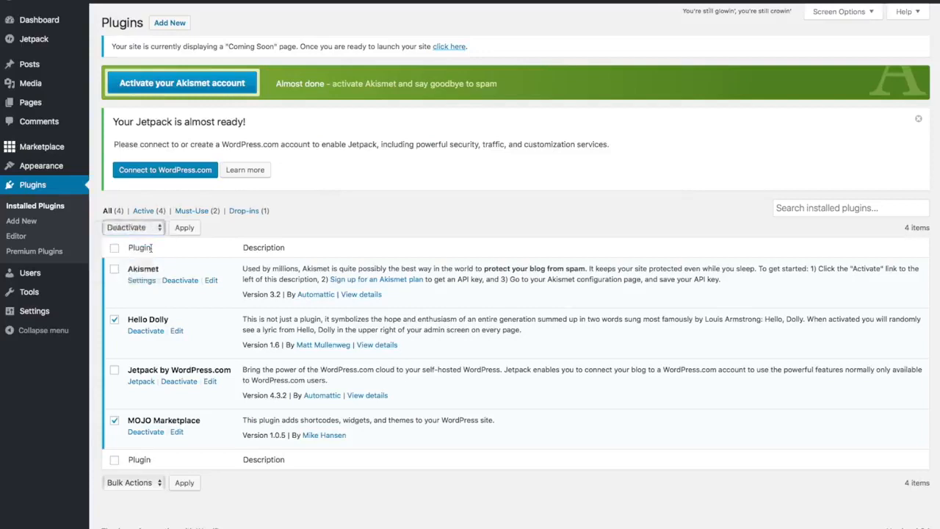
left_click(193, 228)
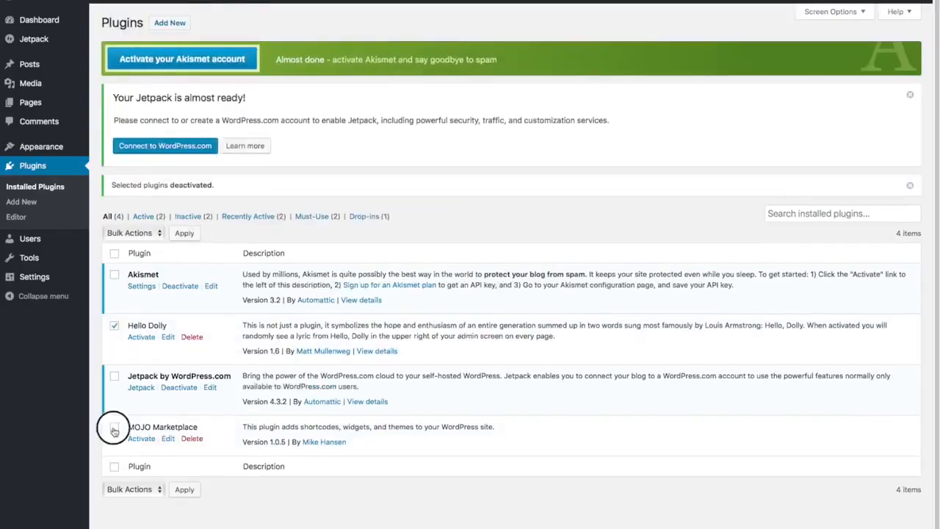
Delete the deactivated Hello Dolly and MOJO Marketplace plugins together with their data in one bulk action.
left_click(113, 432)
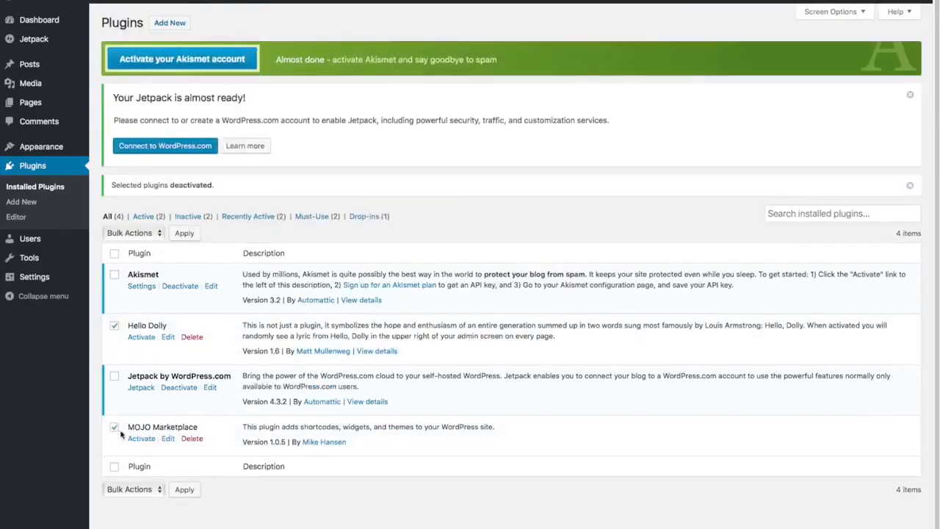
left_click(155, 233)
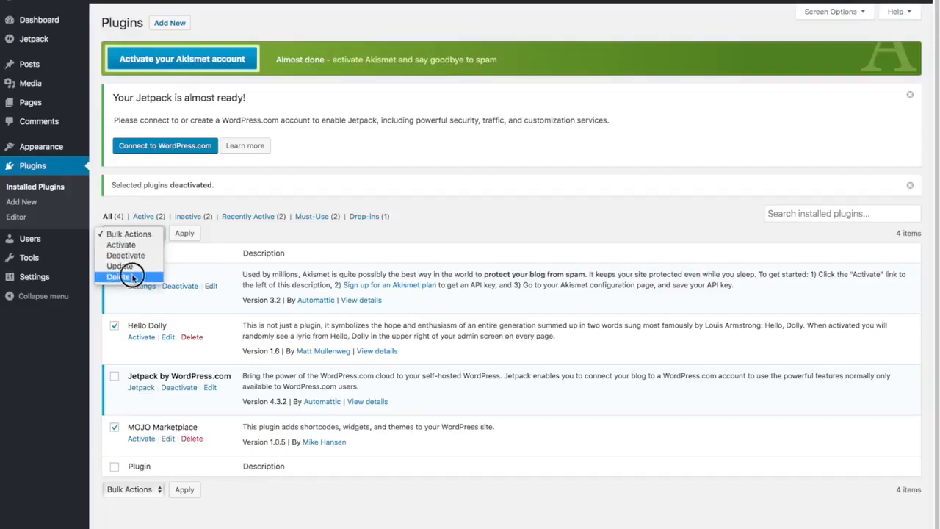
left_click(126, 277)
left_click(184, 234)
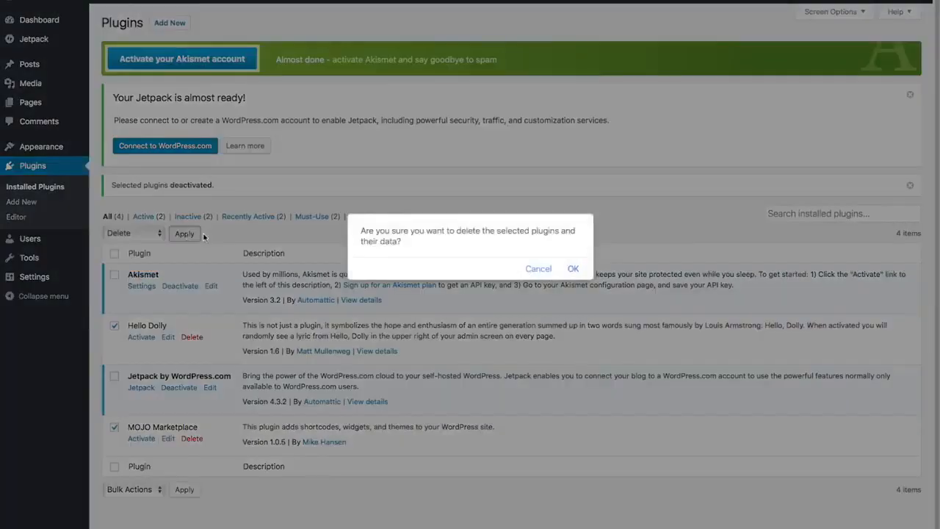
left_click(572, 269)
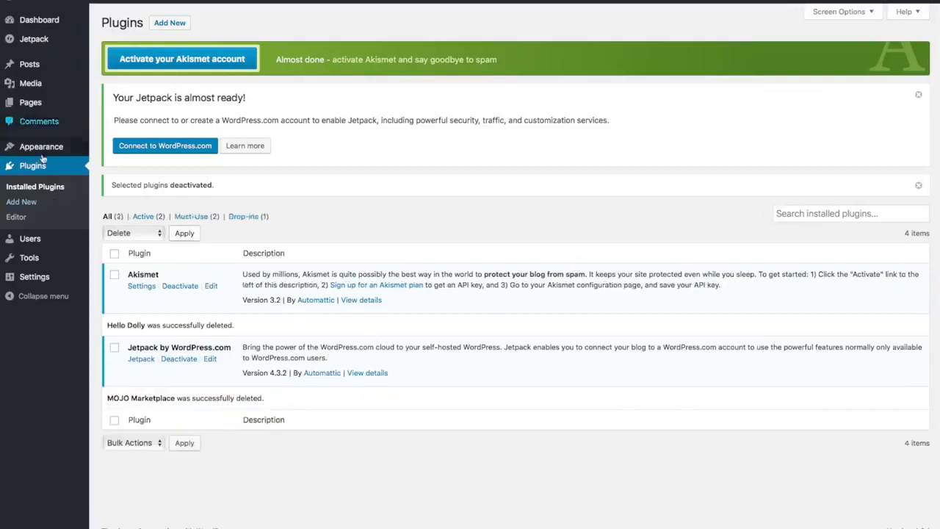
Change the site tagline in the general settings to "Best Surfboard Shop in Surf Town" and save the changes.
mouse_move(35, 278)
left_click(37, 278)
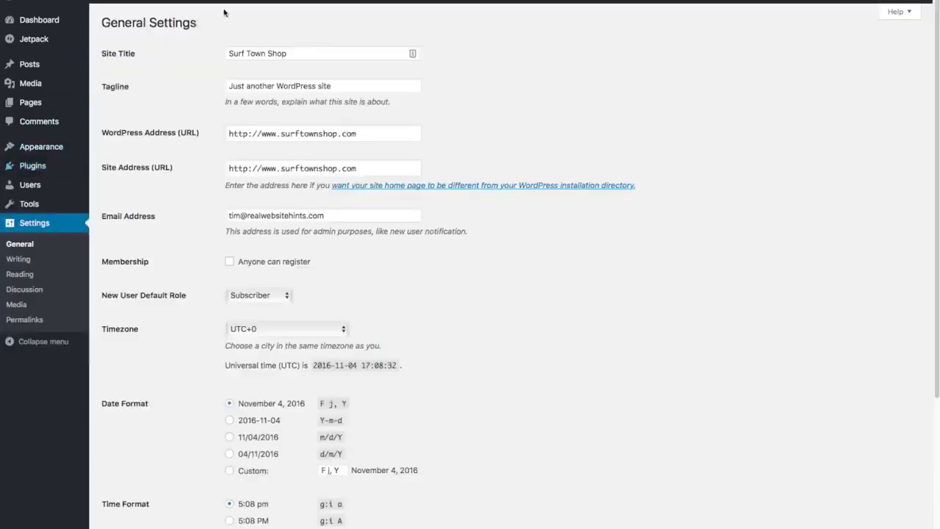
left_click(346, 85)
triple_click(346, 86)
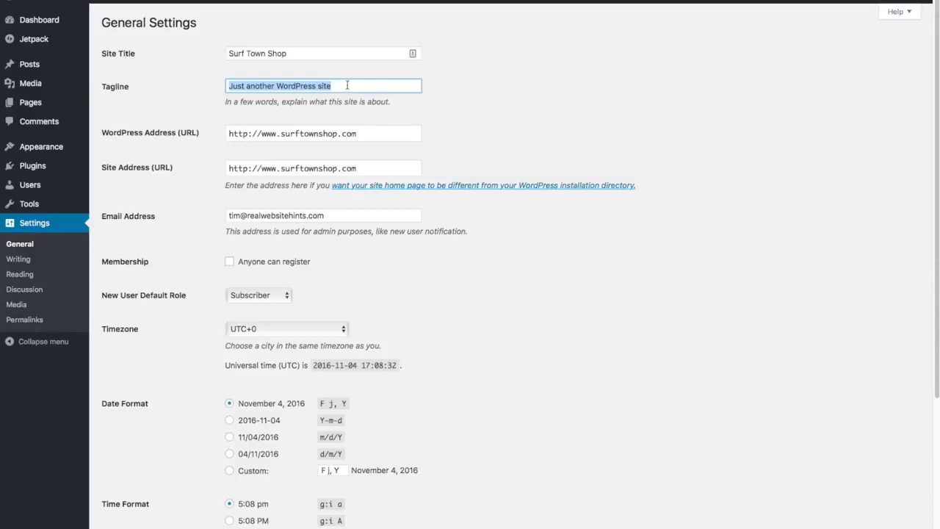
key("BackSpace")
type("Best Surfboar")
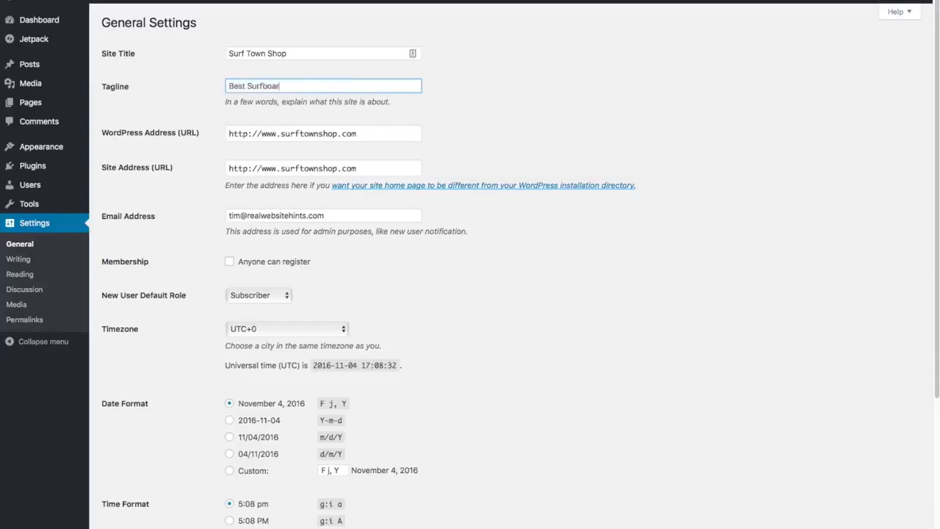
type("d Shop in Surf Town")
scroll(477, 153, "down", 5)
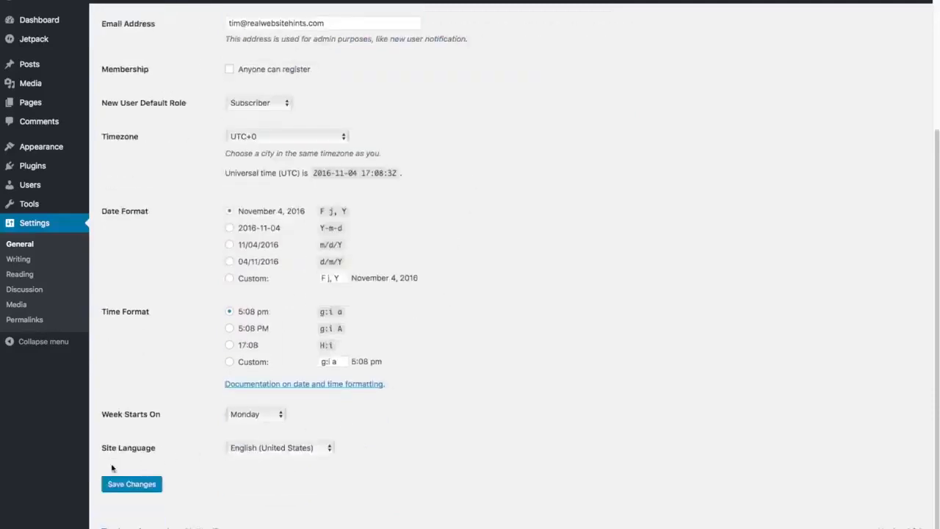
left_click(132, 486)
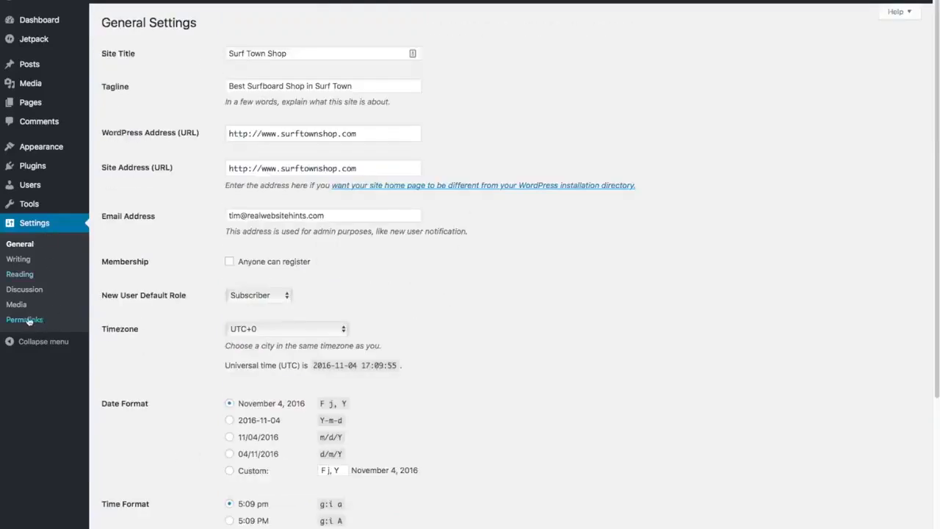
Set the site's permalink structure to Post name and save the permalink settings.
left_click(23, 320)
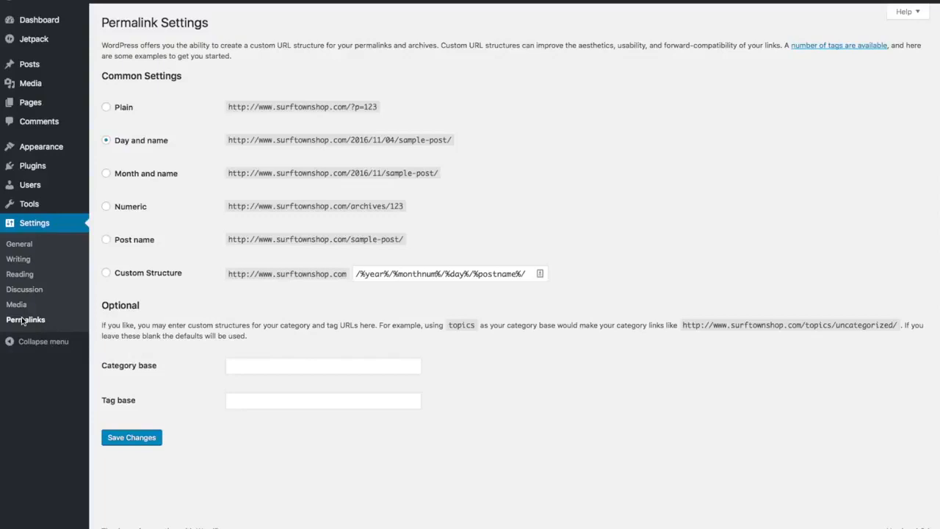
left_click(107, 240)
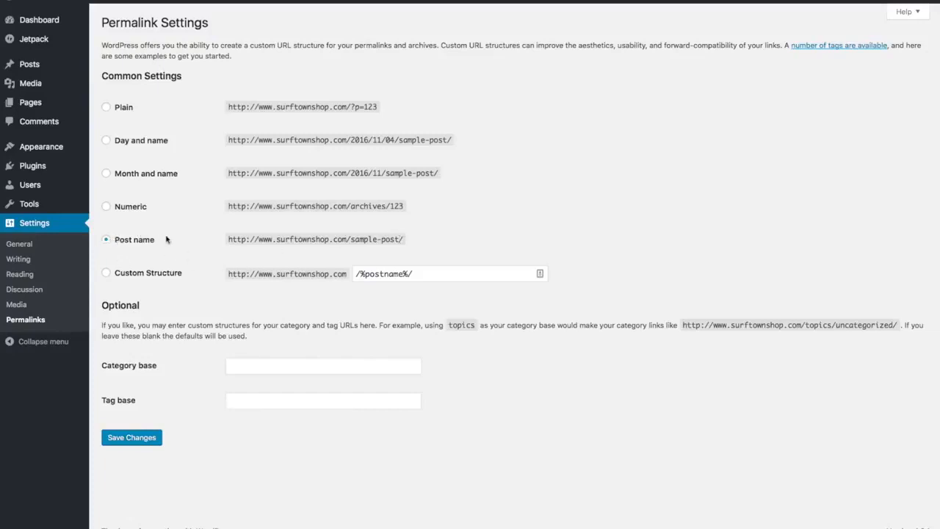
left_click(142, 443)
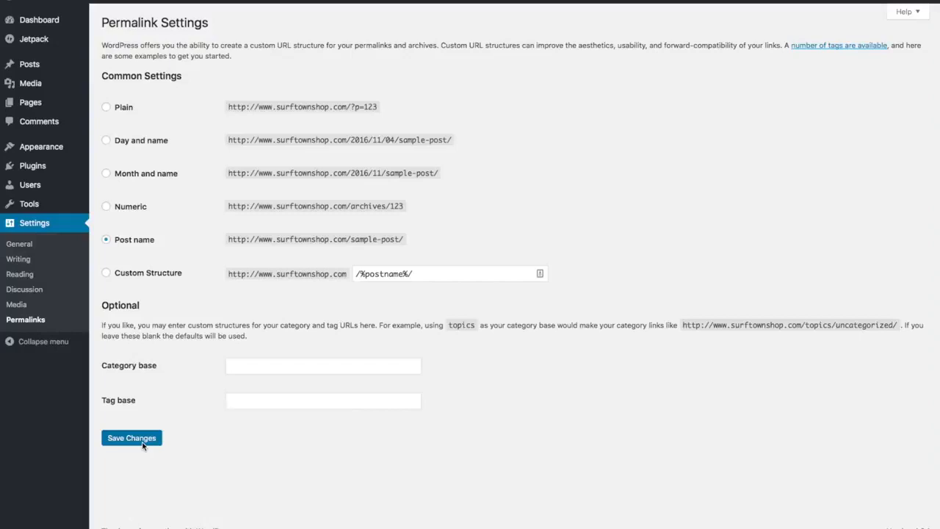